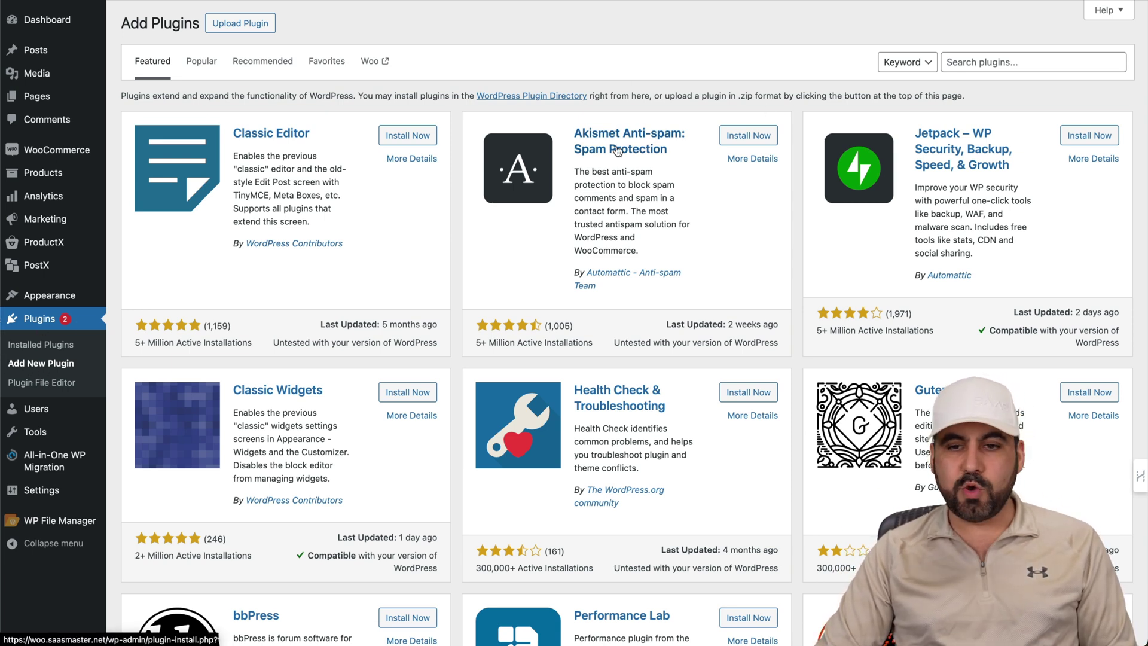
Step: Search the plugin directory for 'file manager' and confirm the File Manager plugin shows as Active
left_click(975, 65)
type("file manager")
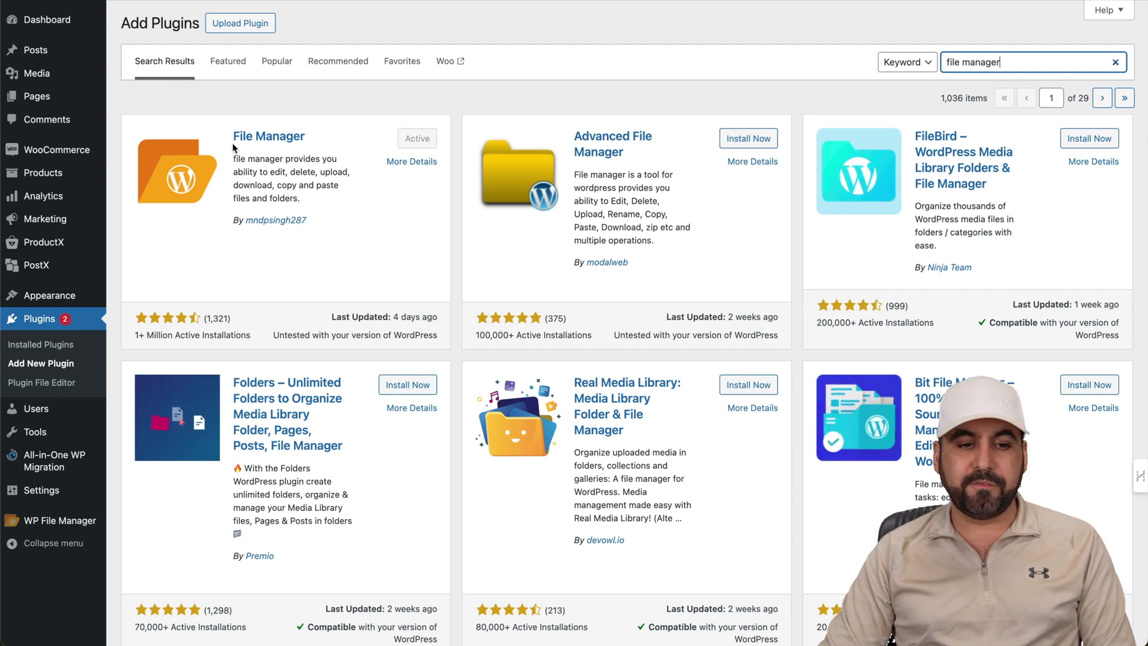
left_click_drag(232, 220, 332, 221)
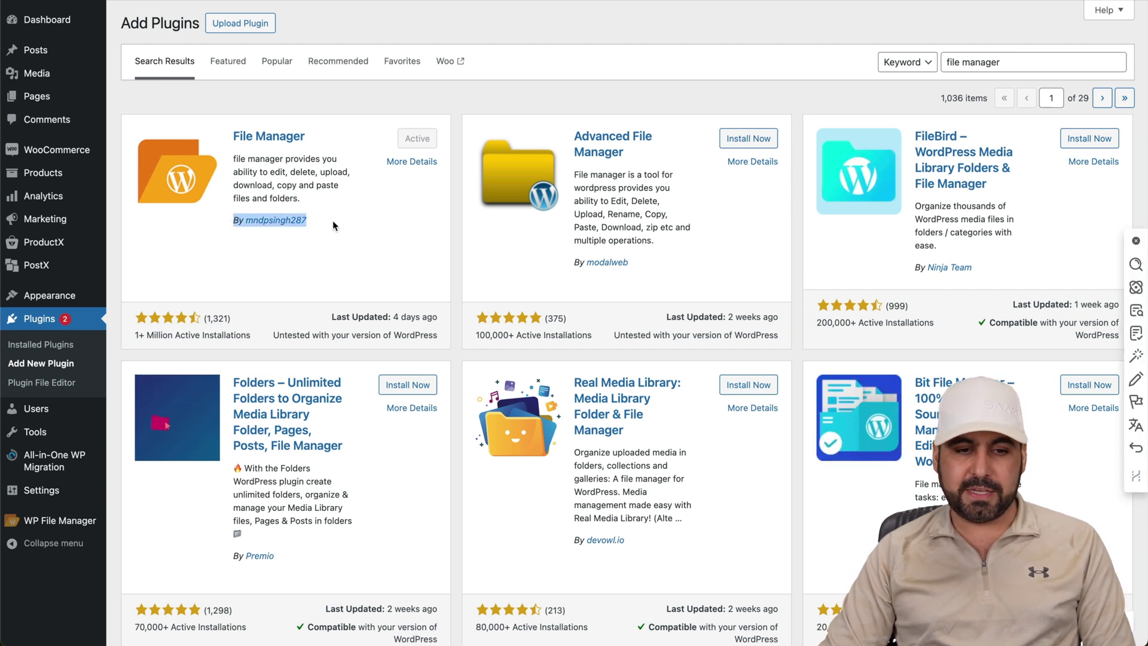
left_click(332, 220)
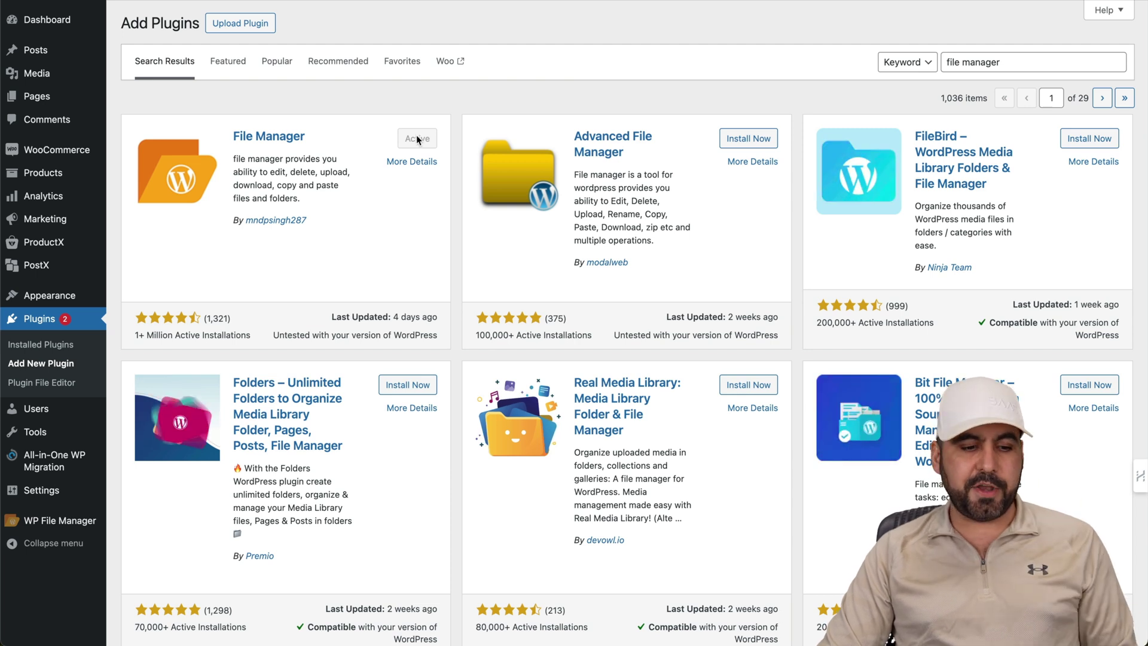
mouse_move(27, 530)
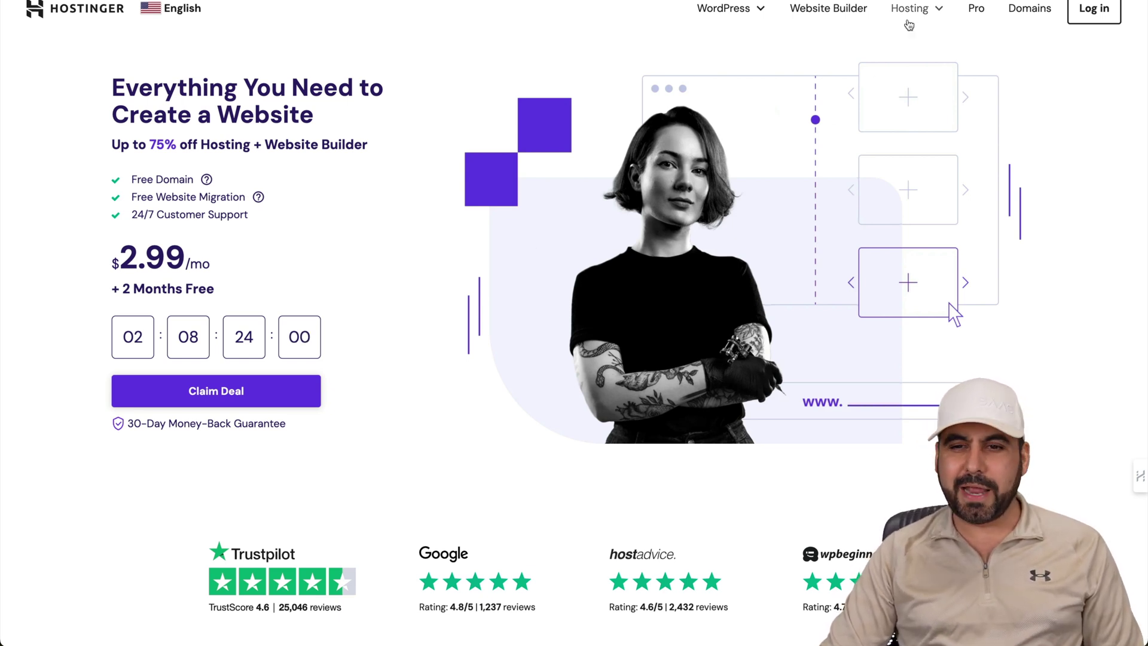
Step: Compare Hostinger's Premium, Business and Cloud Startup web hosting plans, then add Business to the cart
left_click(909, 12)
left_click(872, 48)
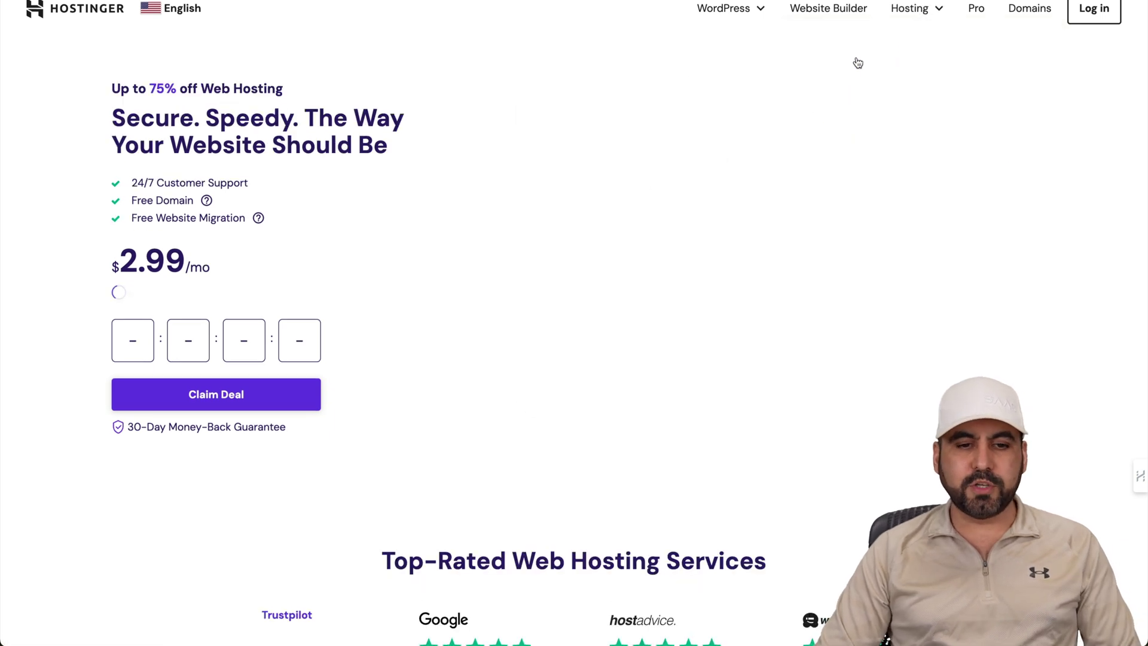
scroll(633, 312, "down", 12)
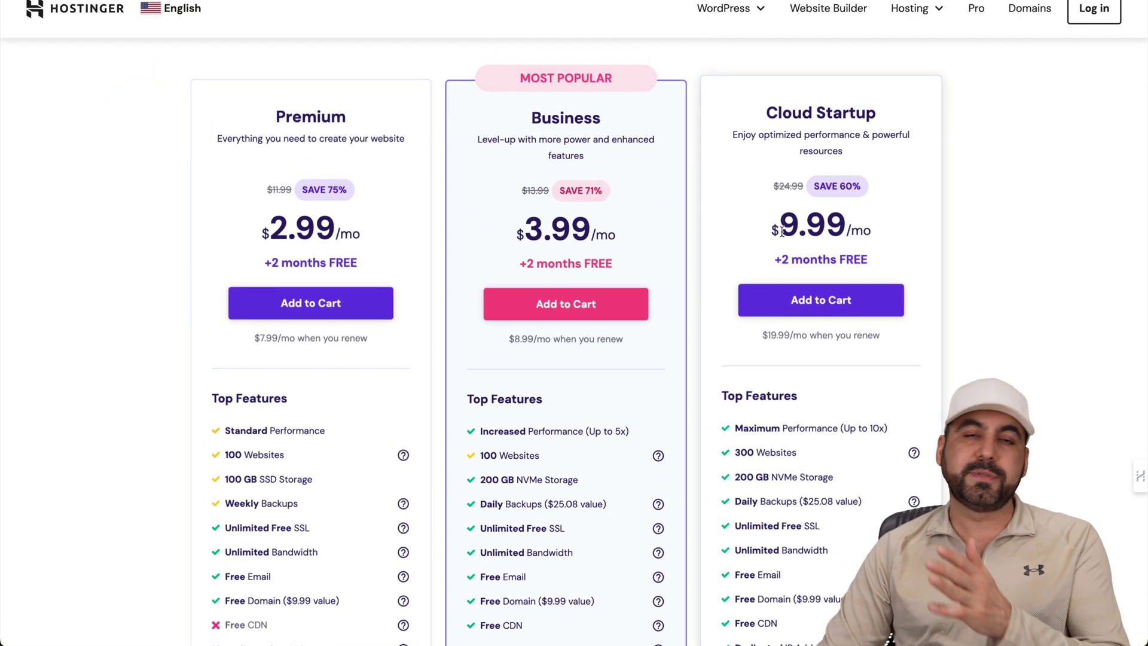
scroll(789, 236, "down", 2)
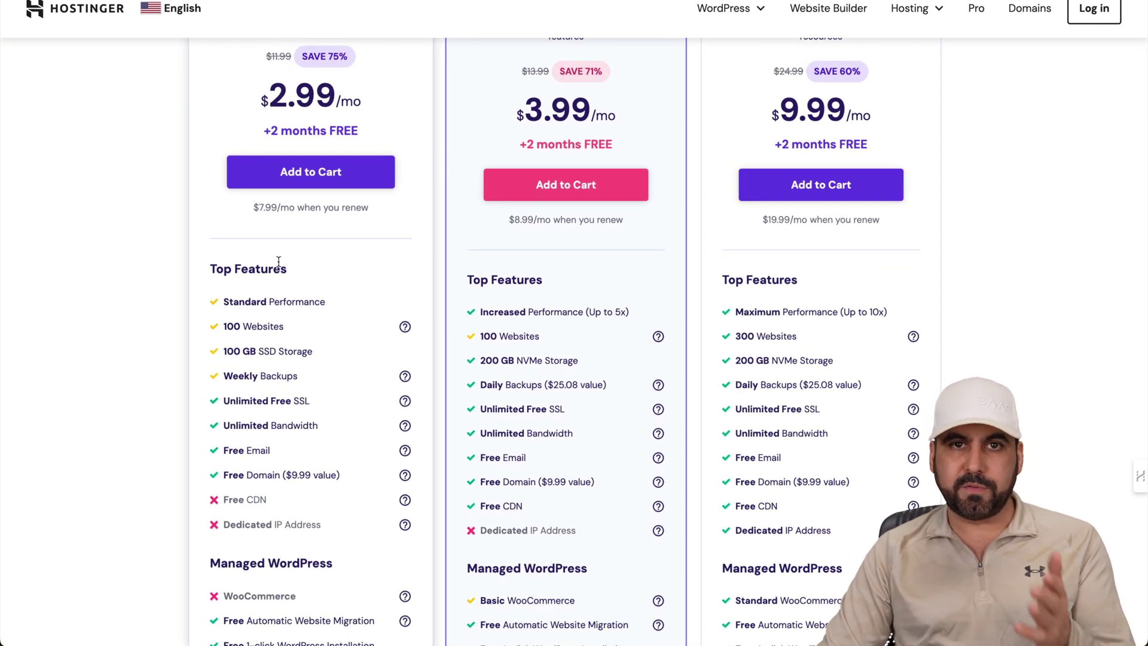
scroll(492, 238, "up", 2)
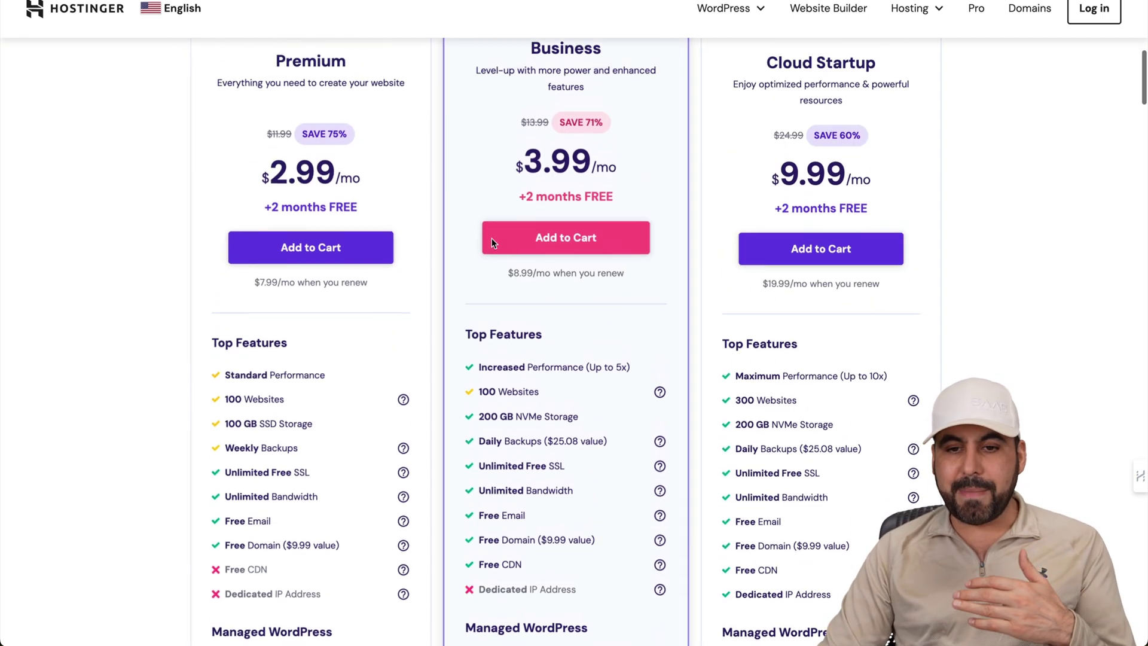
scroll(869, 78, "down", 2)
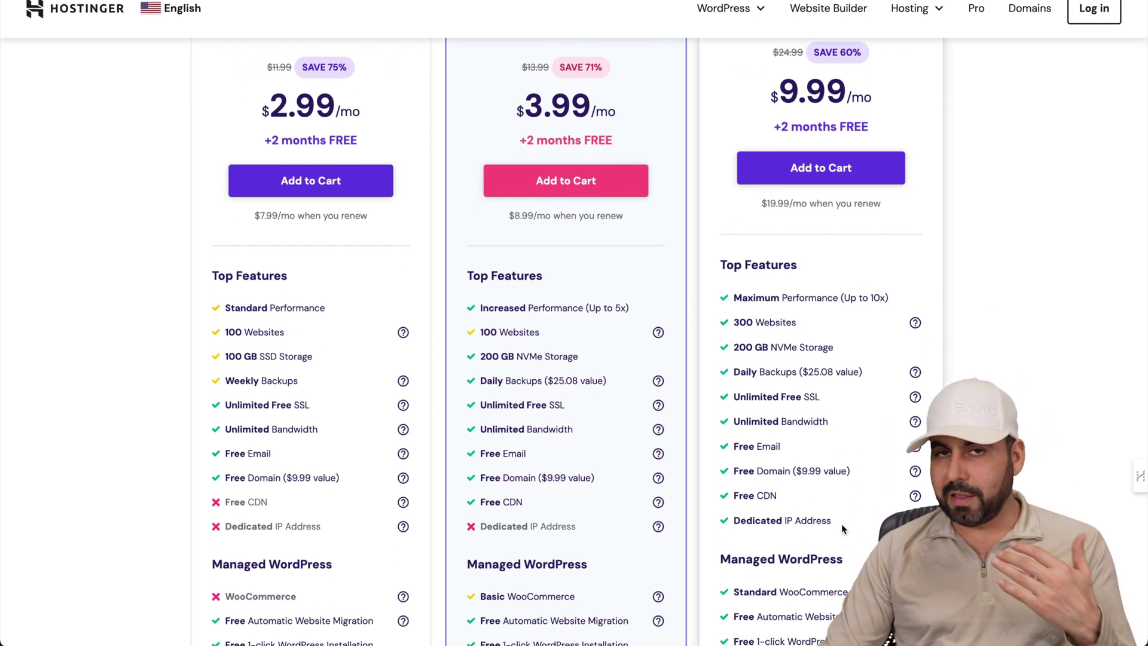
scroll(583, 307, "up", 3)
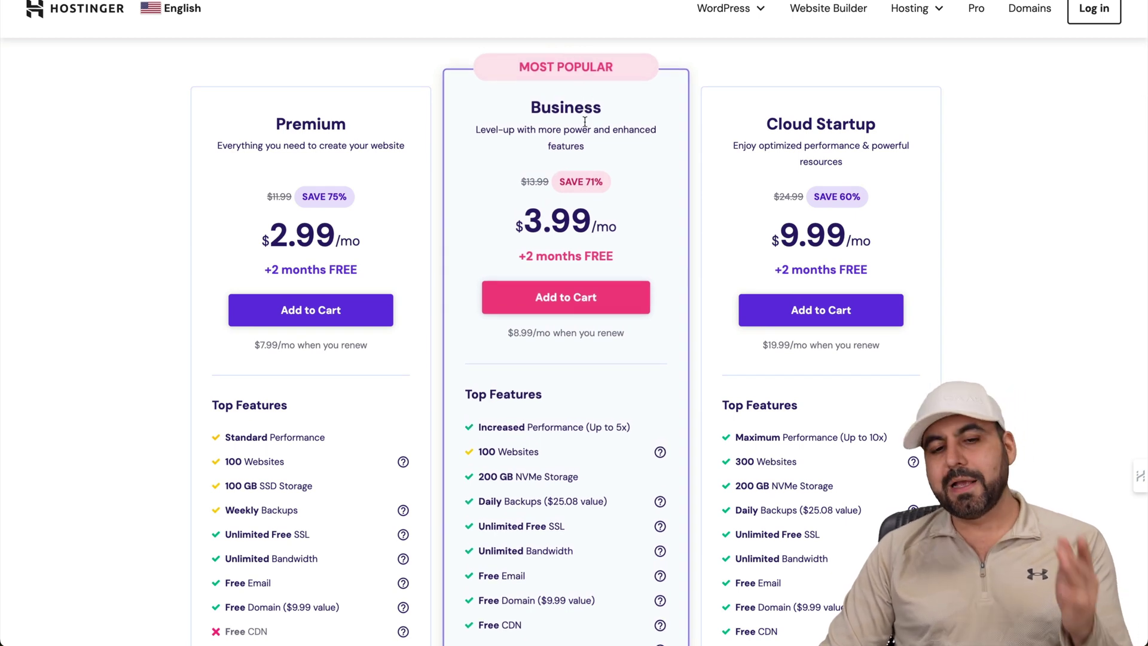
left_click(536, 294)
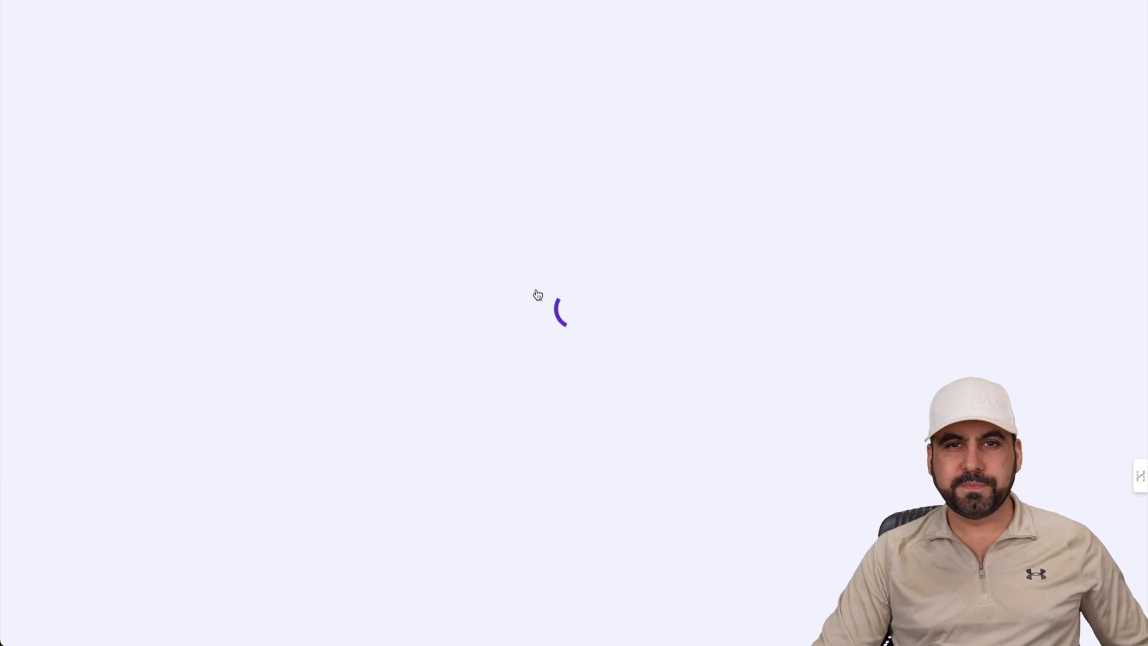
Step: Apply coupon SAASMASTER to the 48-month Business checkout, bringing the total to $172.37
scroll(562, 359, "down", 2)
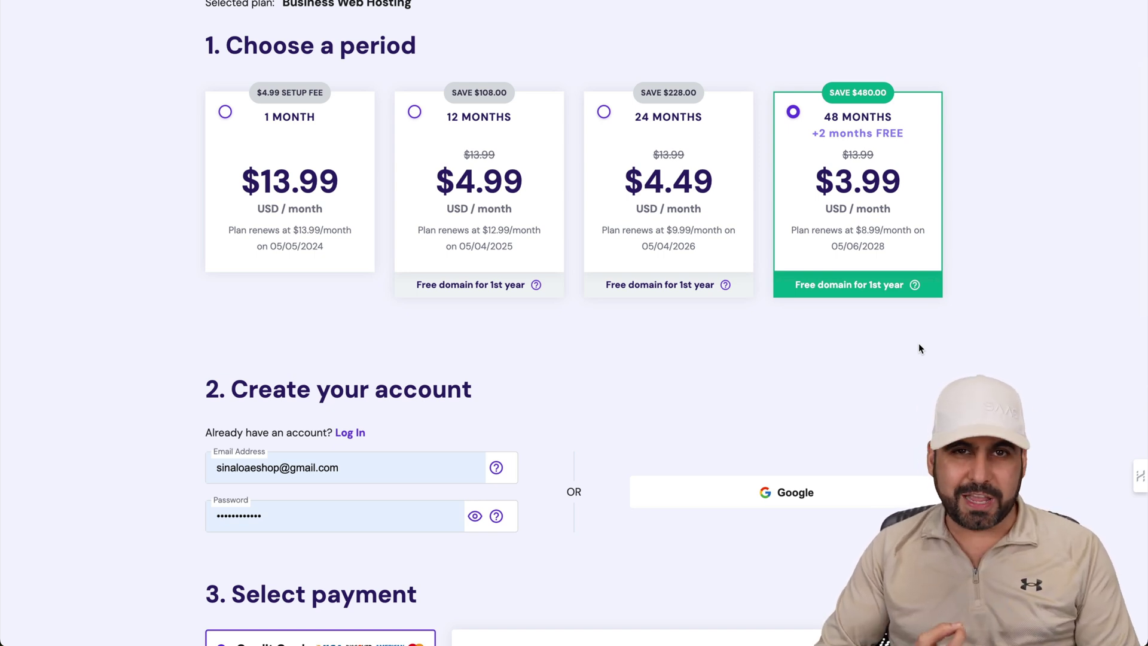
scroll(919, 349, "down", 9)
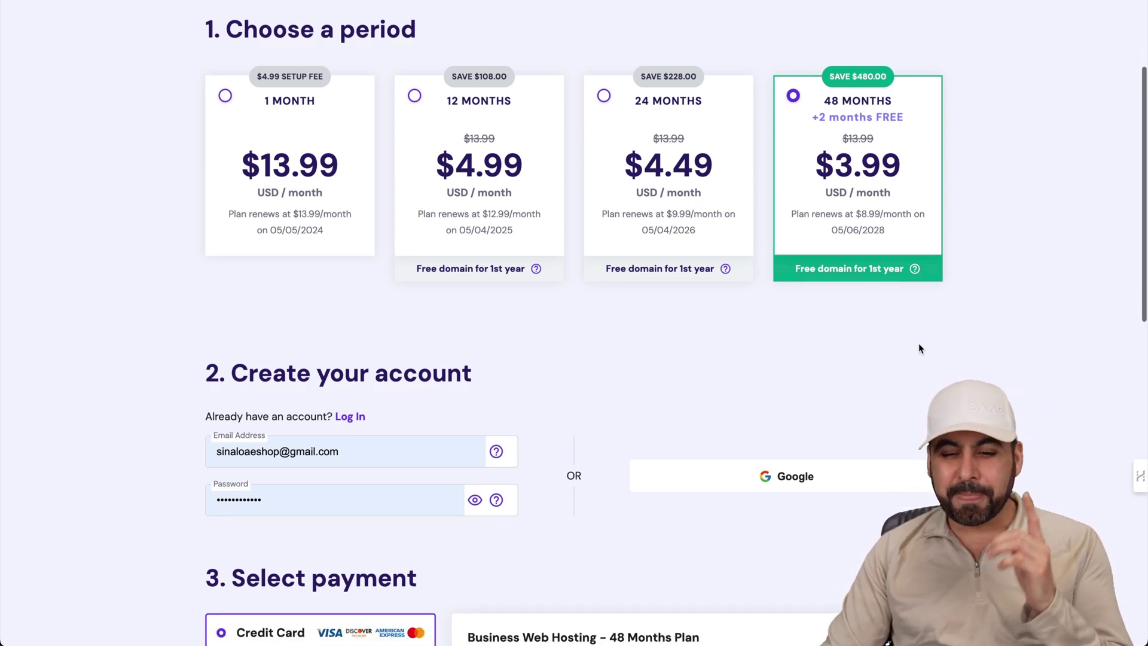
scroll(919, 349, "down", 4)
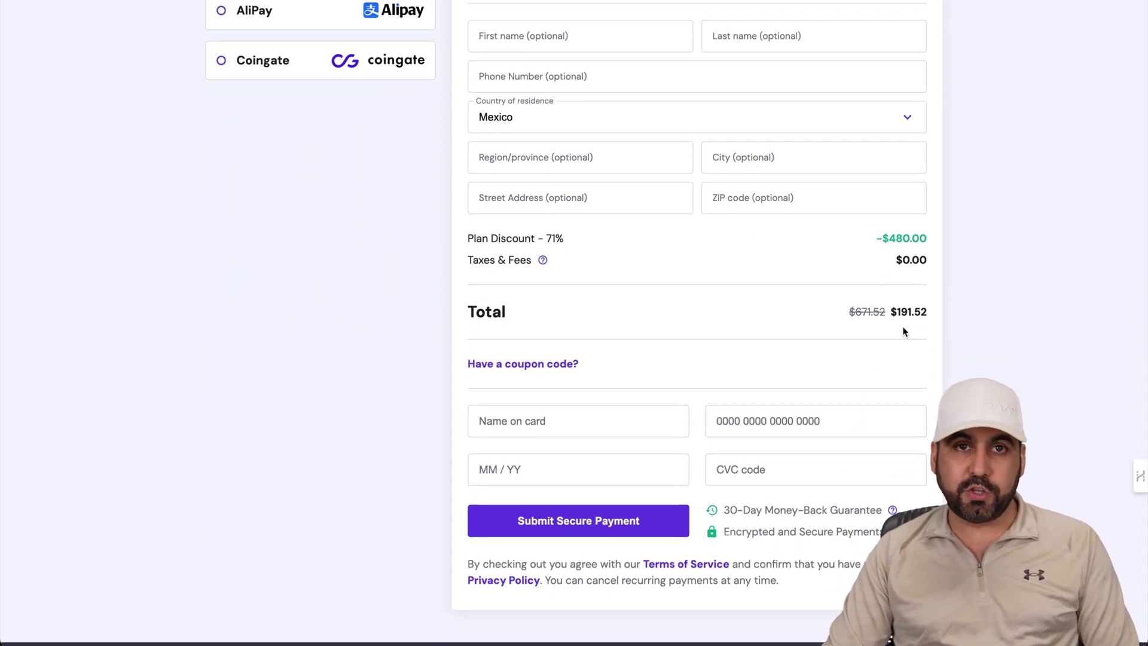
left_click(562, 363)
left_click(558, 399)
type("SAASMAS")
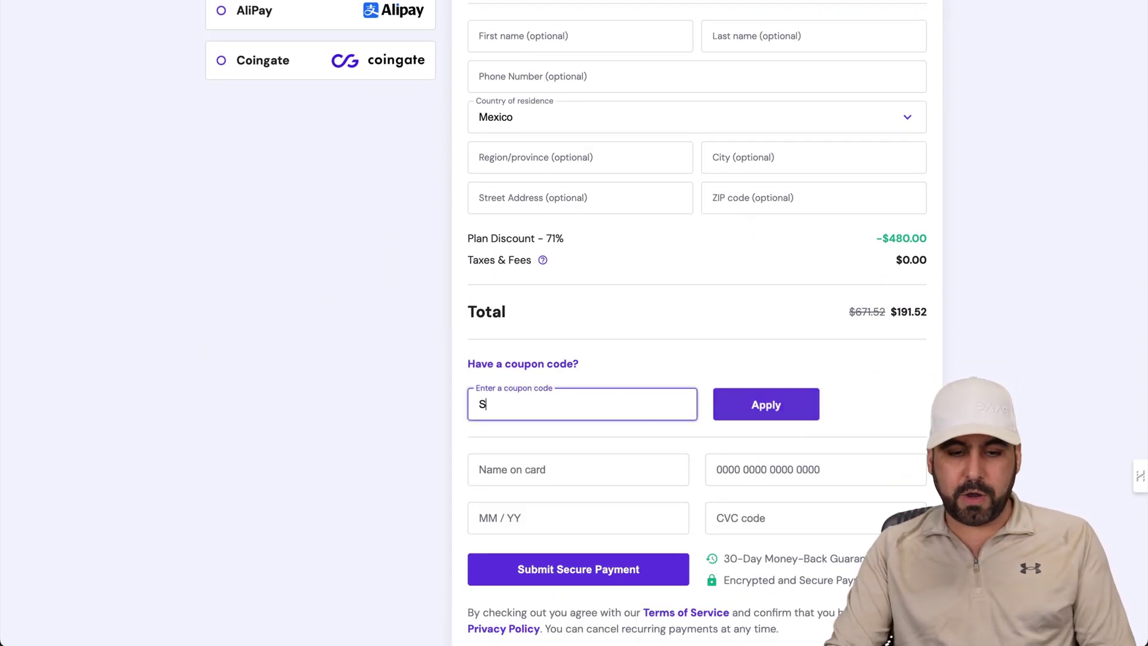
type("TER")
left_click(783, 405)
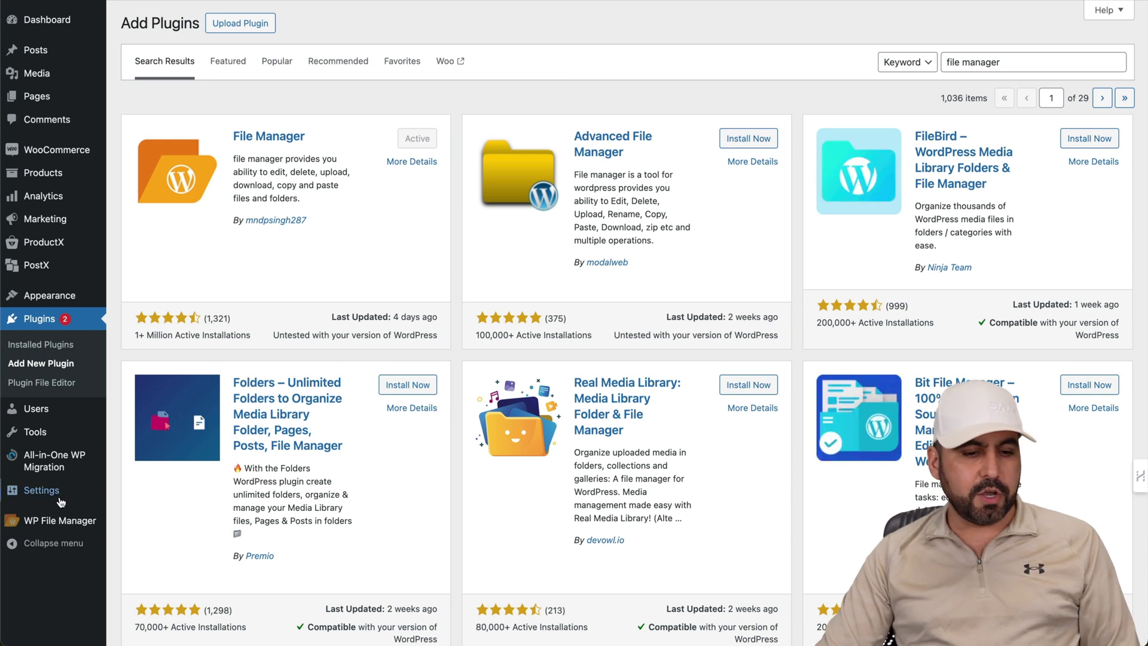
Step: Open WP File Manager on public_html and view the available file actions for wp-config.php
mouse_move(53, 520)
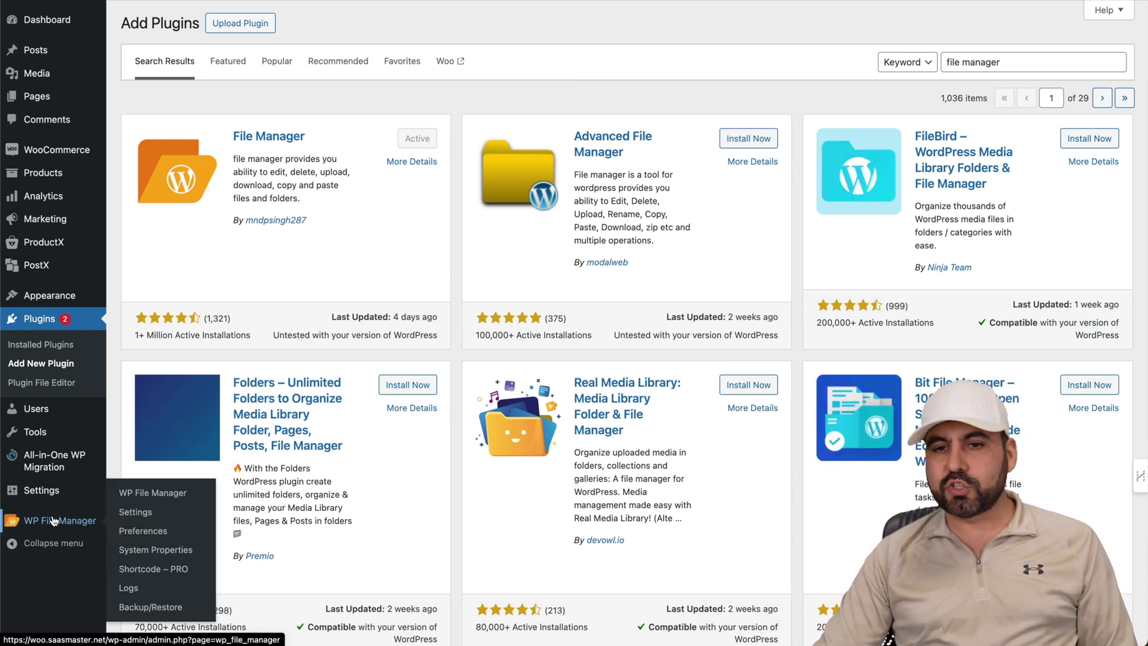
left_click(53, 520)
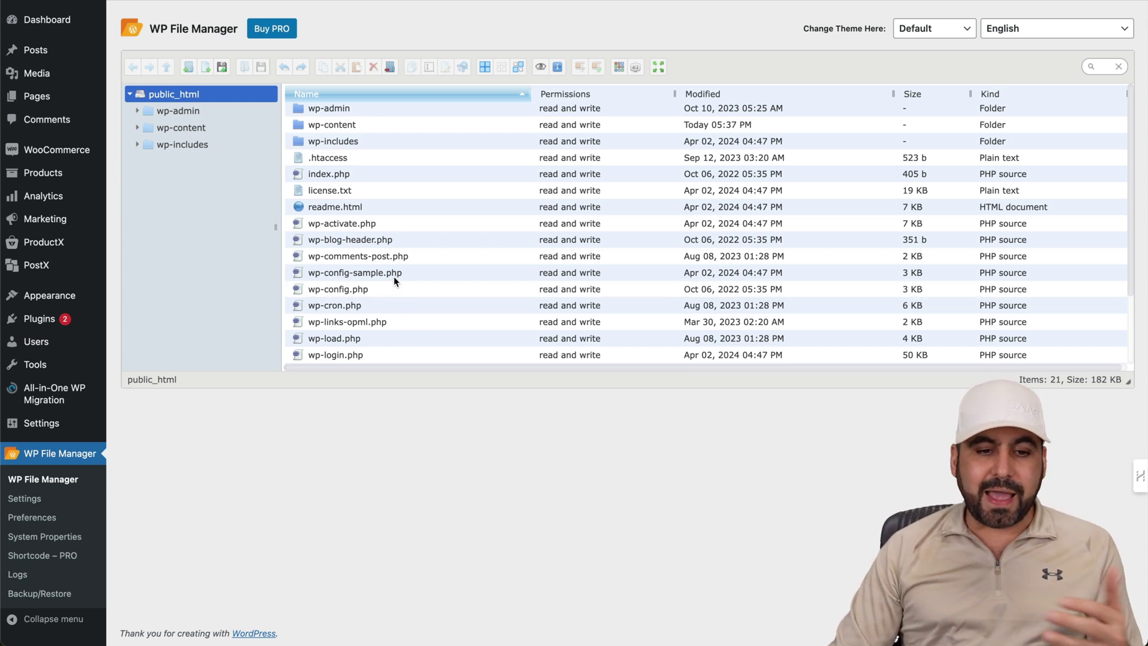
left_click(371, 278)
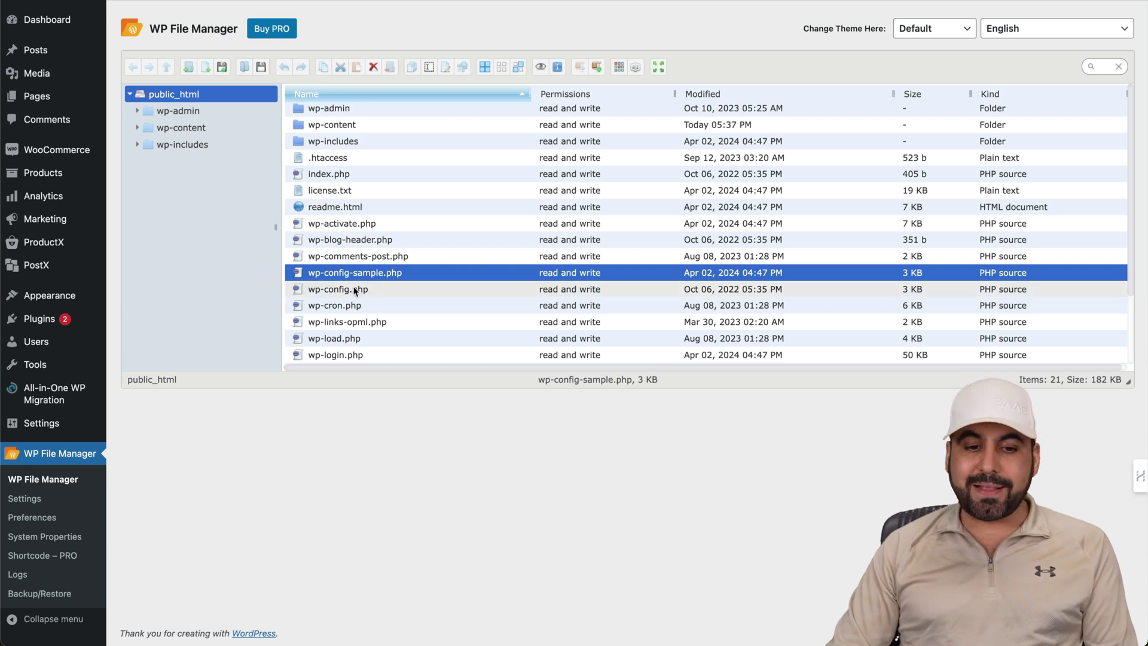
right_click(355, 291)
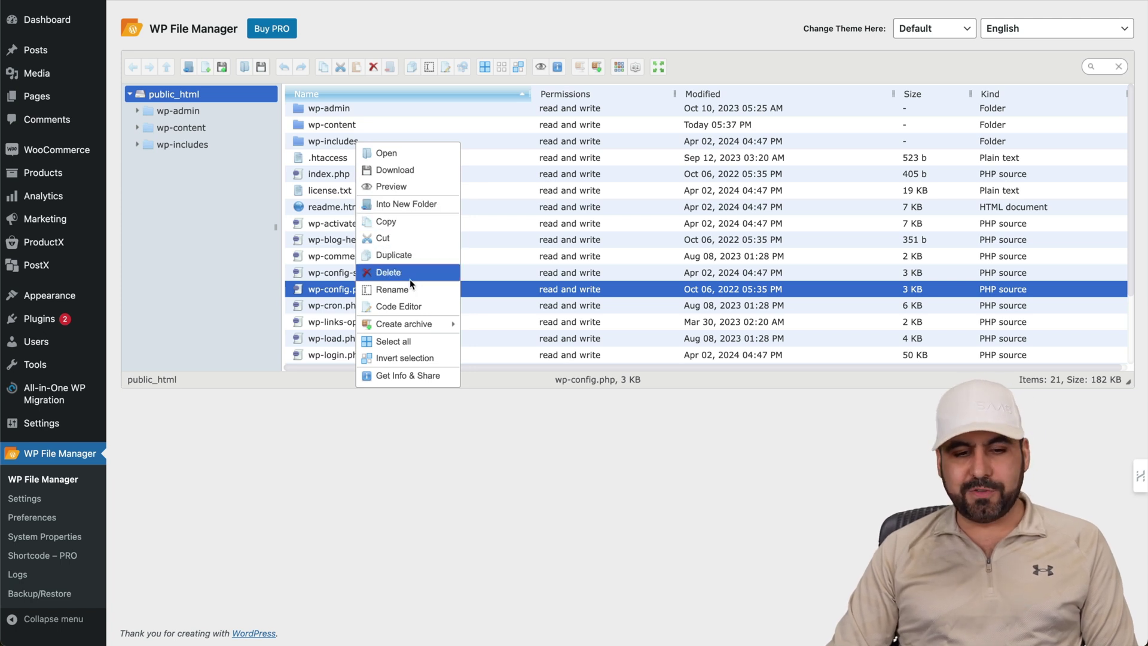
left_click(337, 224)
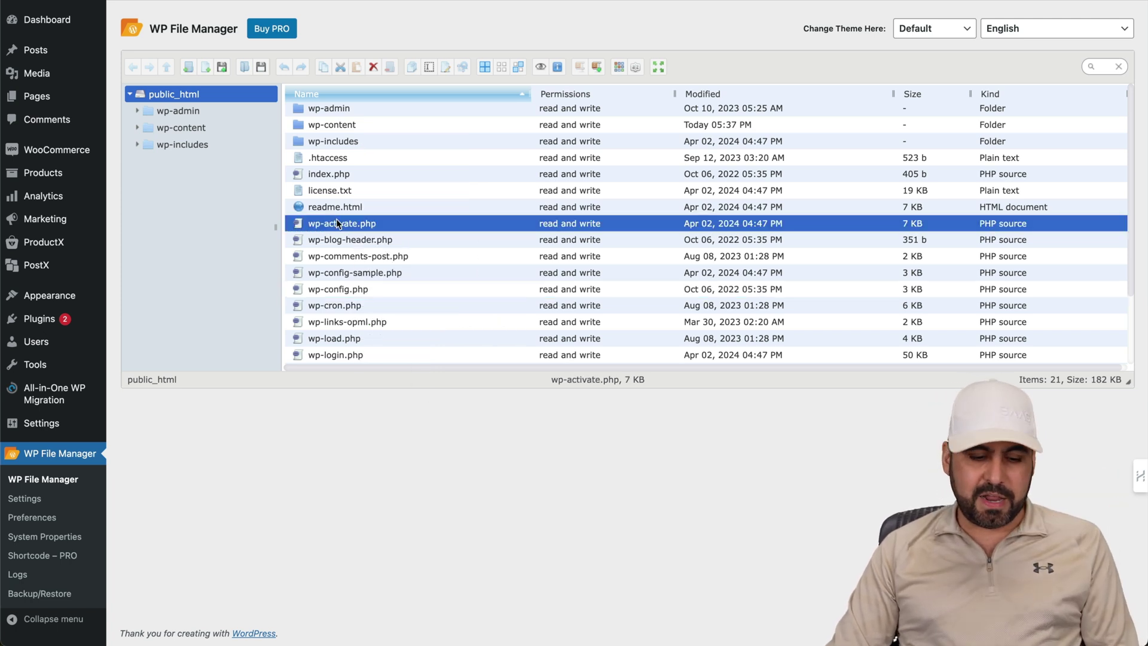
Step: Multi-select several public_html files and folders, then open the wp-content folder
left_click(364, 290, "shift")
left_click(401, 320)
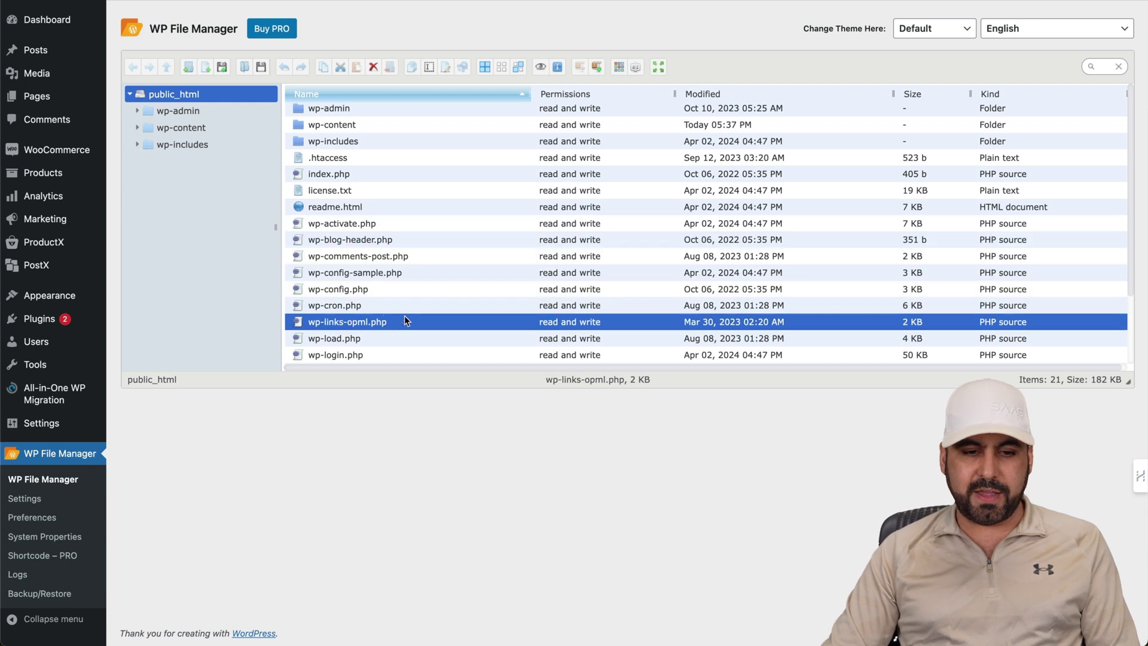
left_click(404, 290, "ctrl")
left_click(395, 255, "ctrl")
left_click(360, 172, "ctrl")
left_click(355, 127, "ctrl")
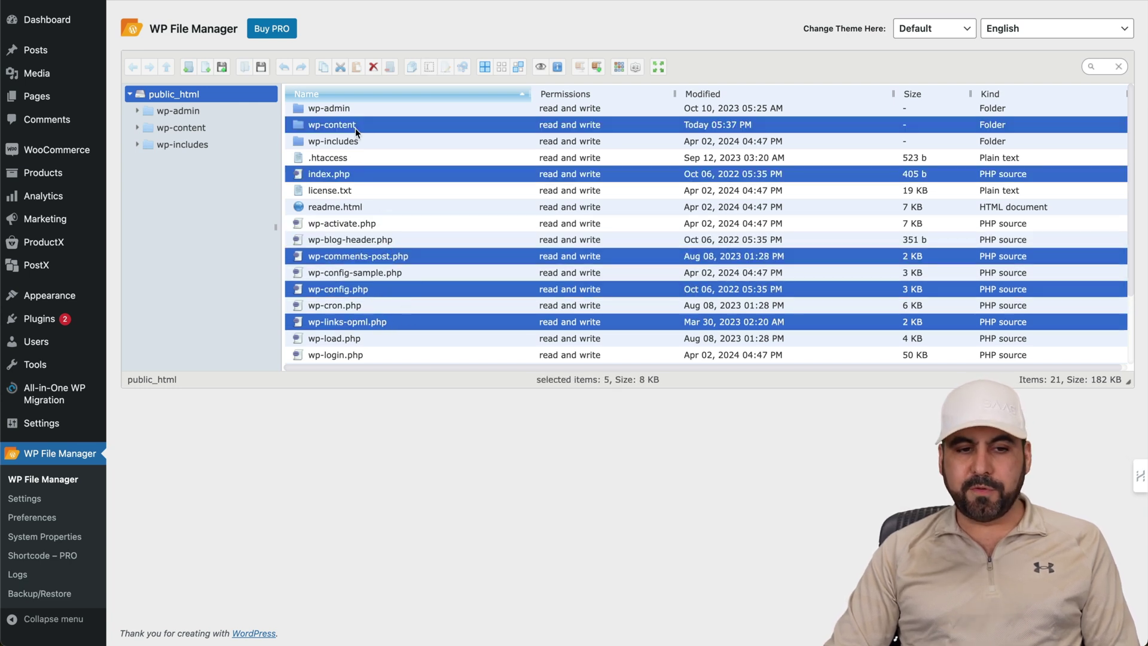
left_click(389, 209)
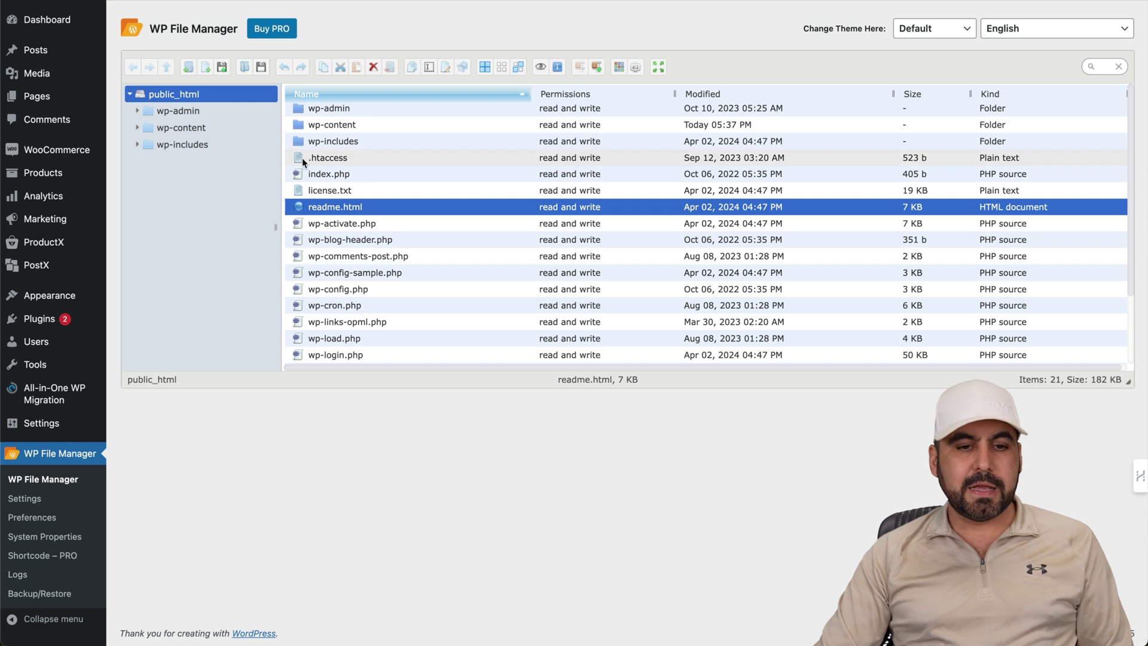
left_click(300, 125)
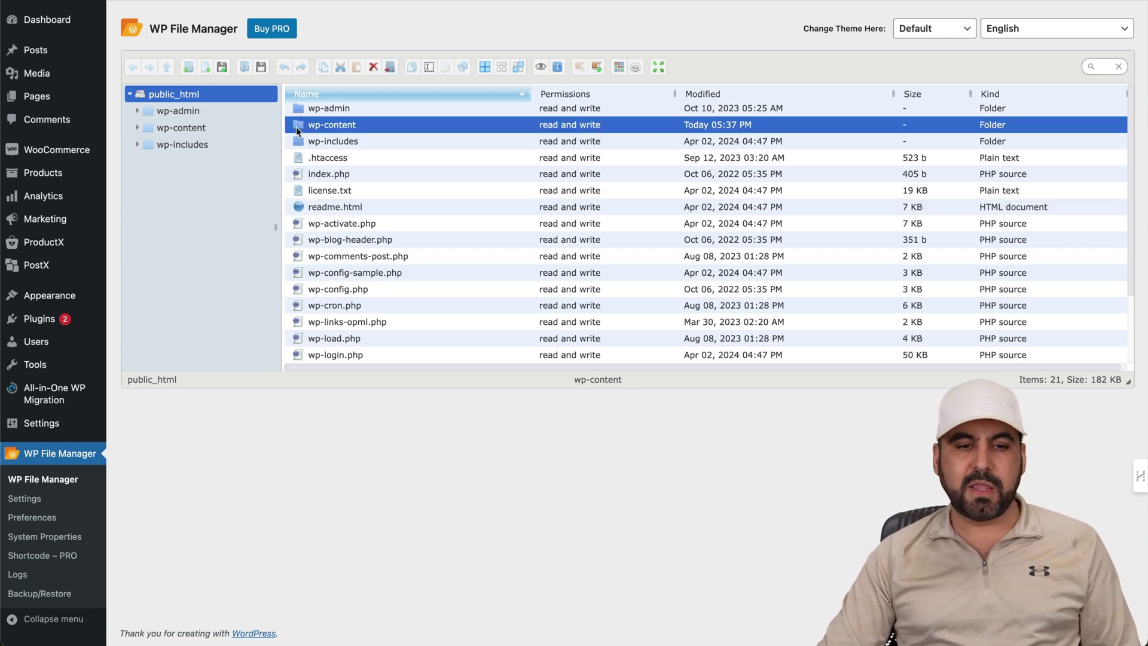
double_click(300, 125)
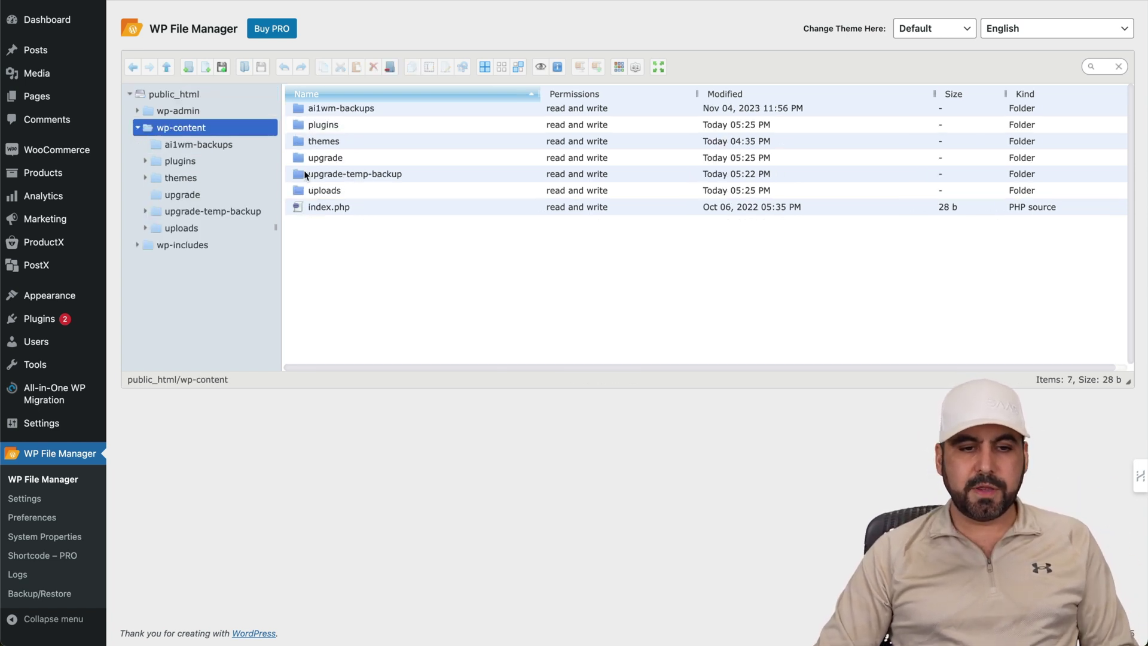
Step: Select the plugins, themes, upgrade and uploads folders, then wp-admin, and return to public_html
left_click(318, 127)
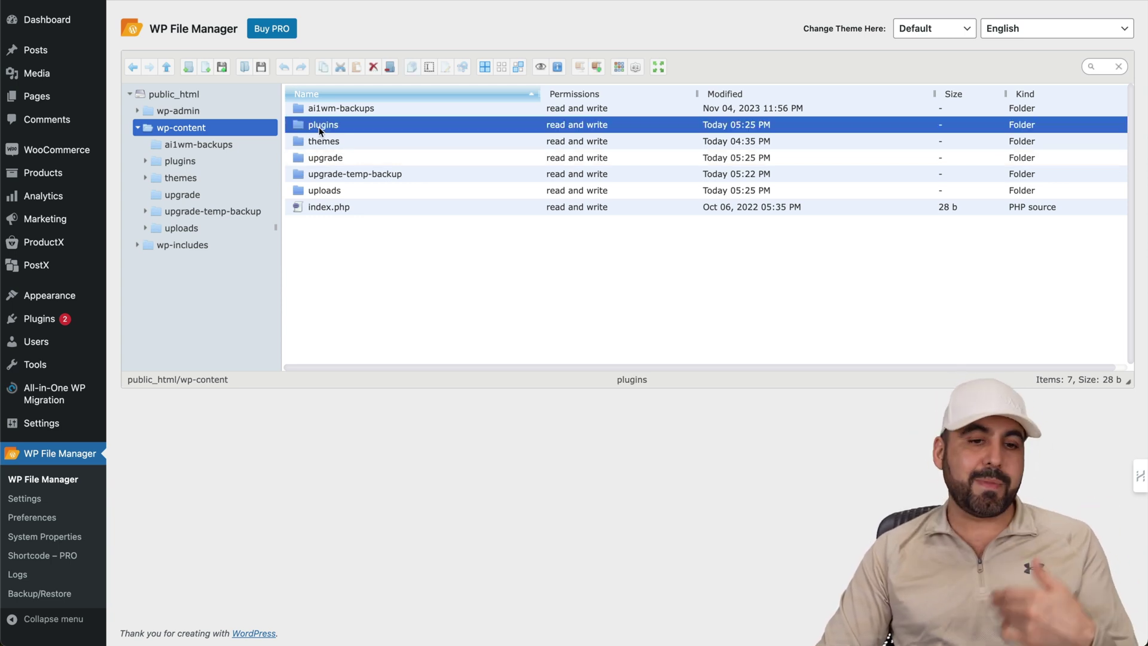
left_click(301, 142)
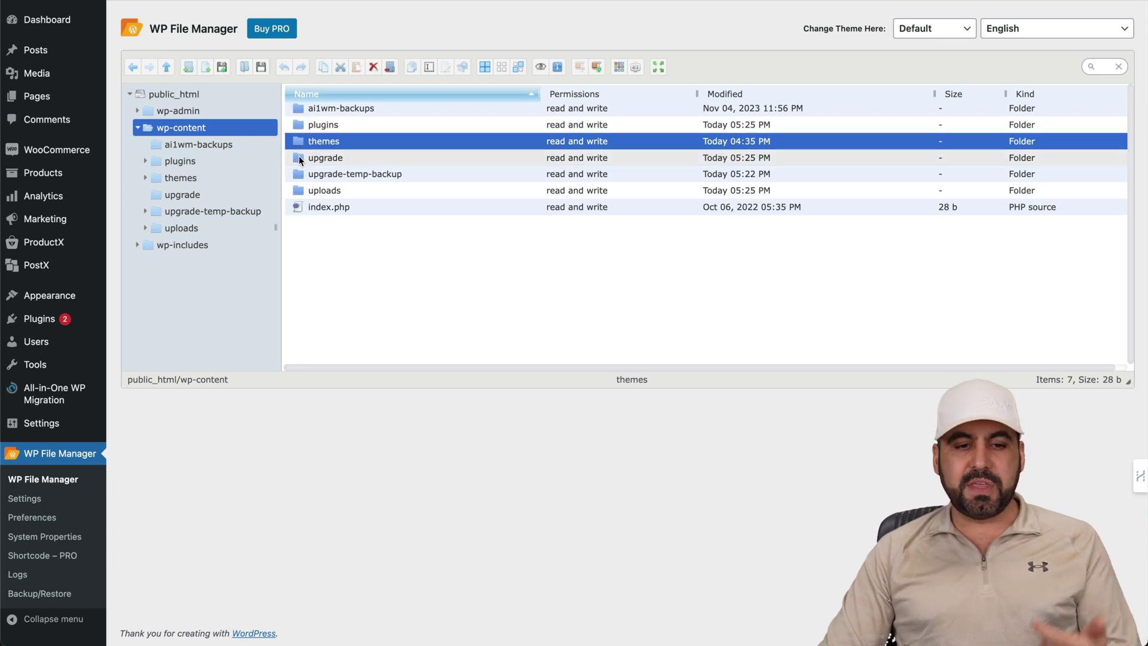
left_click(298, 159)
left_click(298, 193)
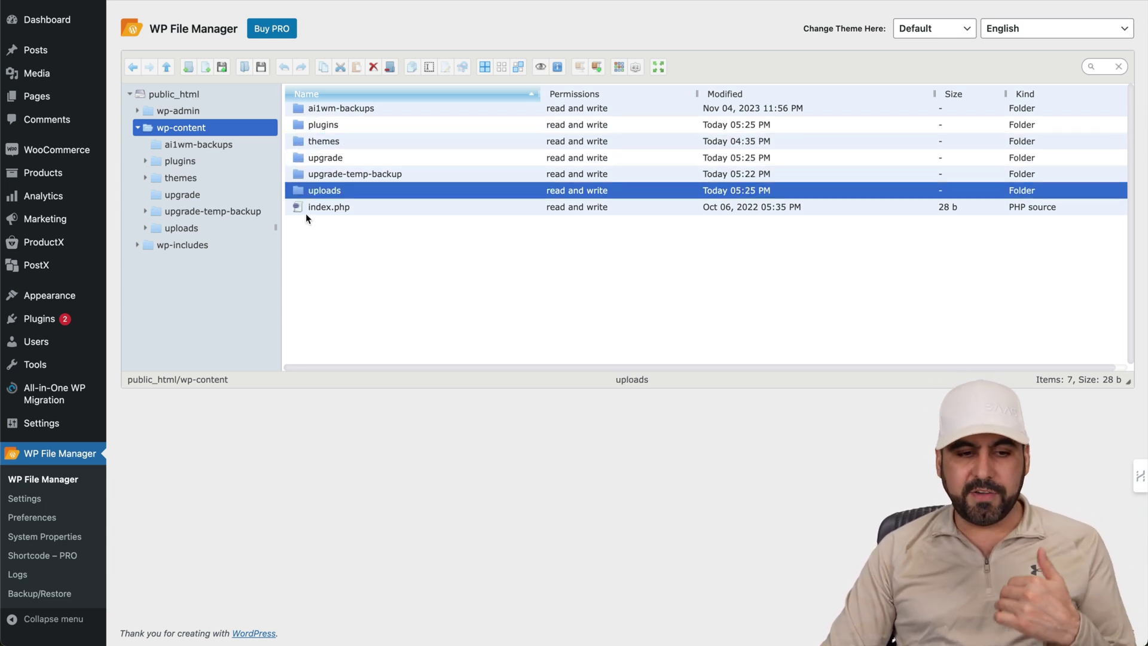
left_click(182, 111)
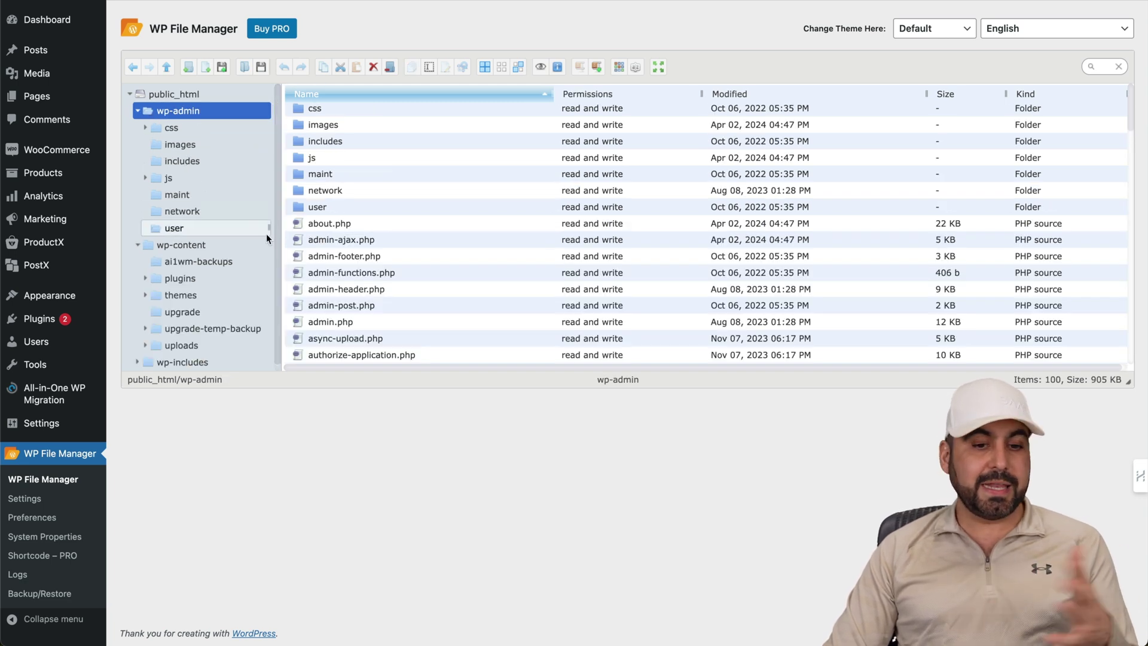
left_click(184, 93)
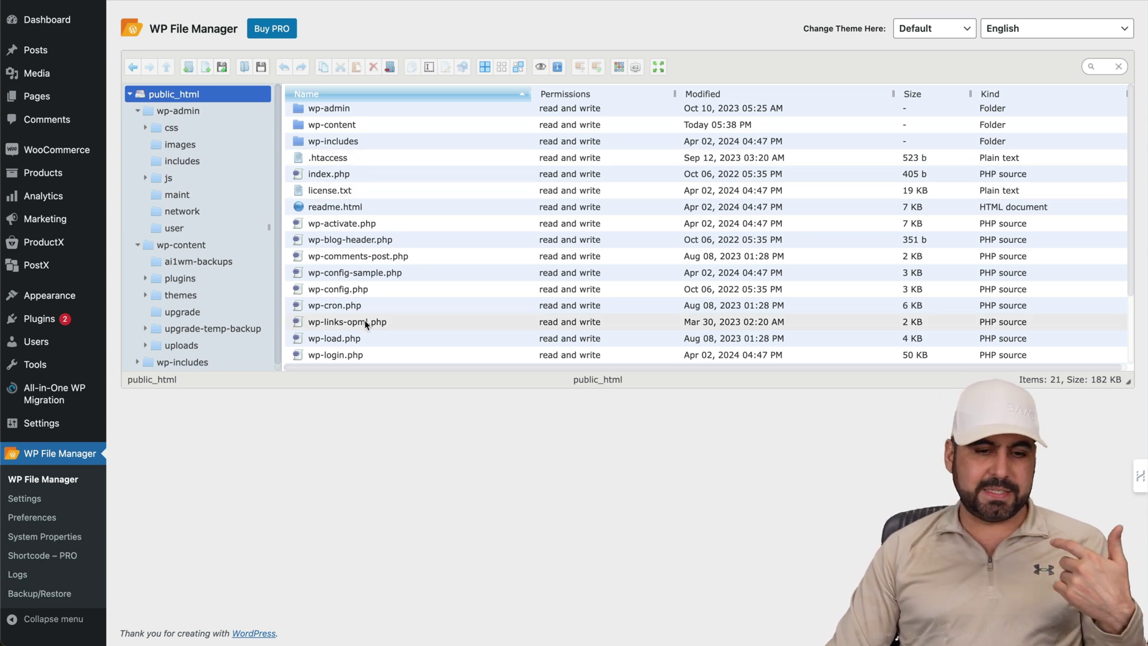
scroll(367, 325, "down", 3)
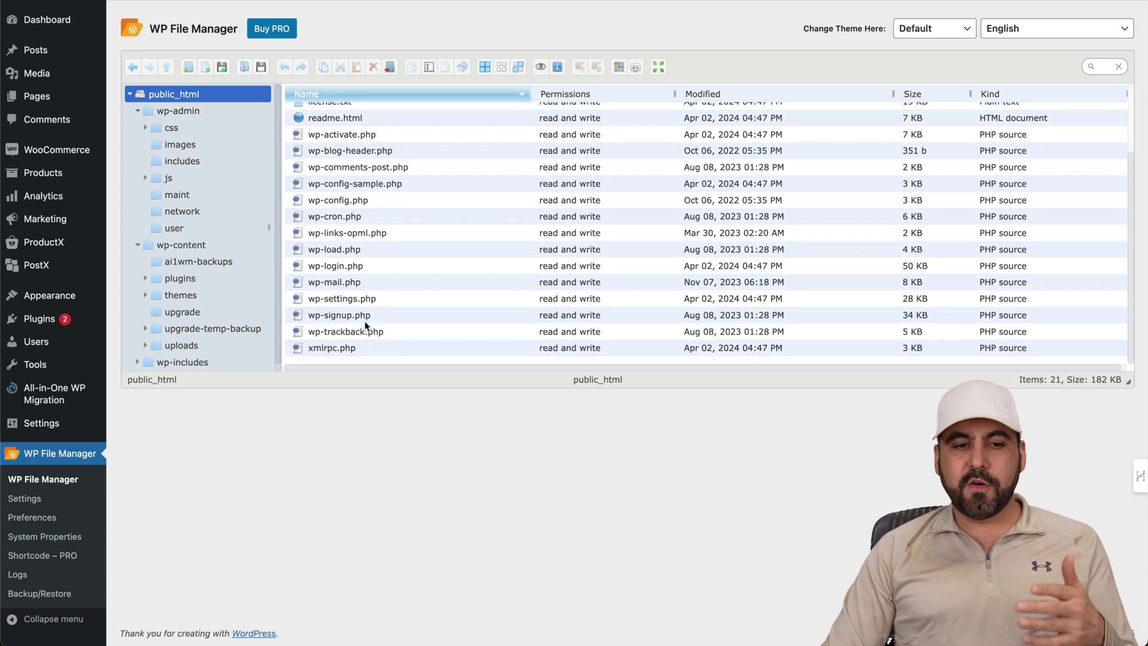
scroll(366, 326, "up", 3)
Step: Download the site root's index.php (405 B) to the Desktop
left_click(366, 147)
left_click(355, 162)
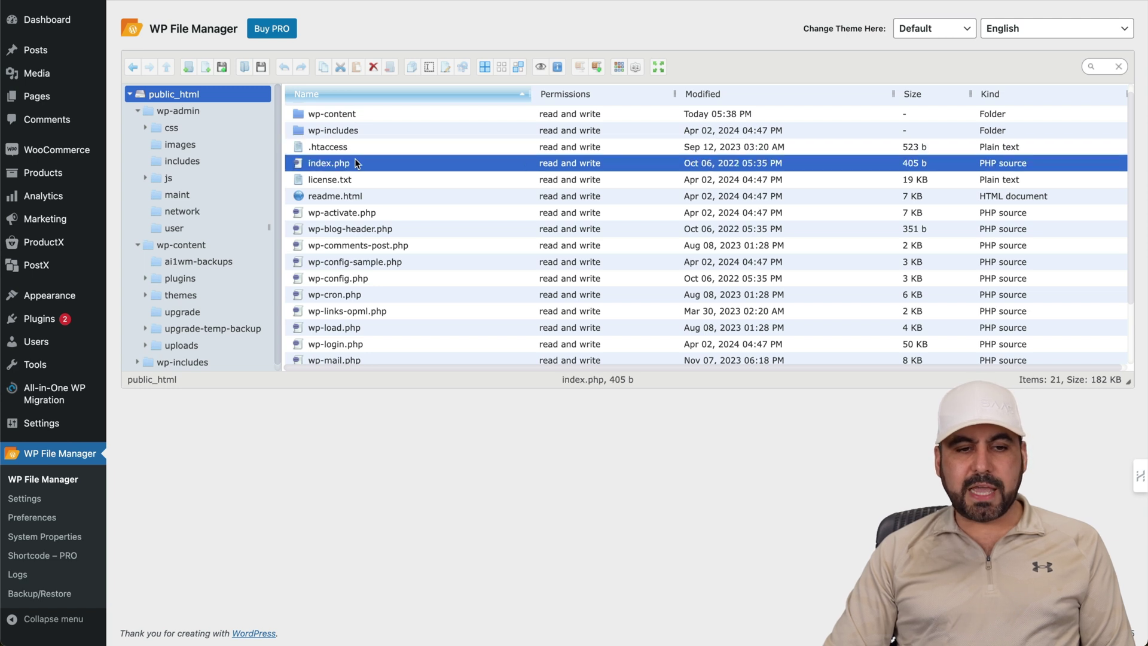
right_click(337, 165)
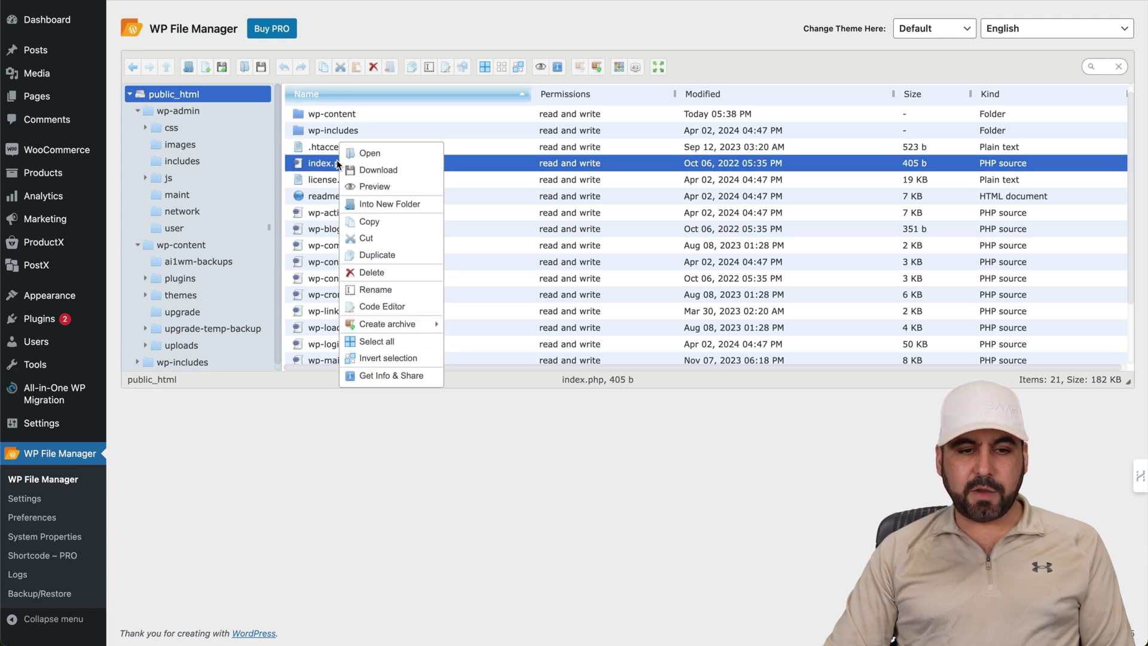
left_click(379, 154)
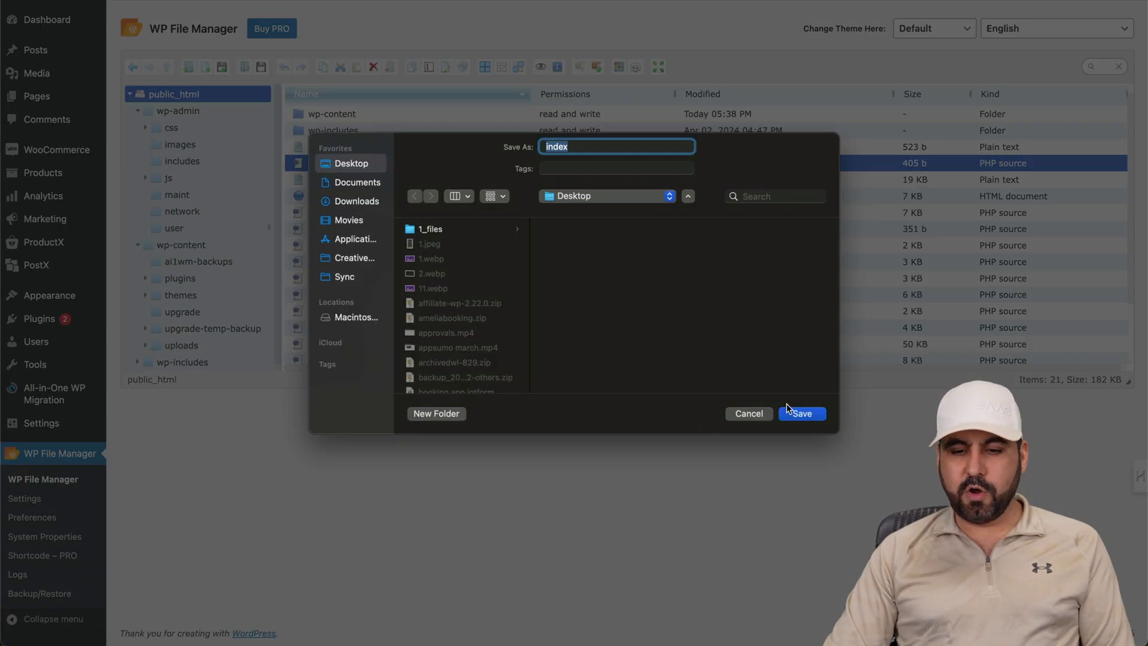
left_click(788, 409)
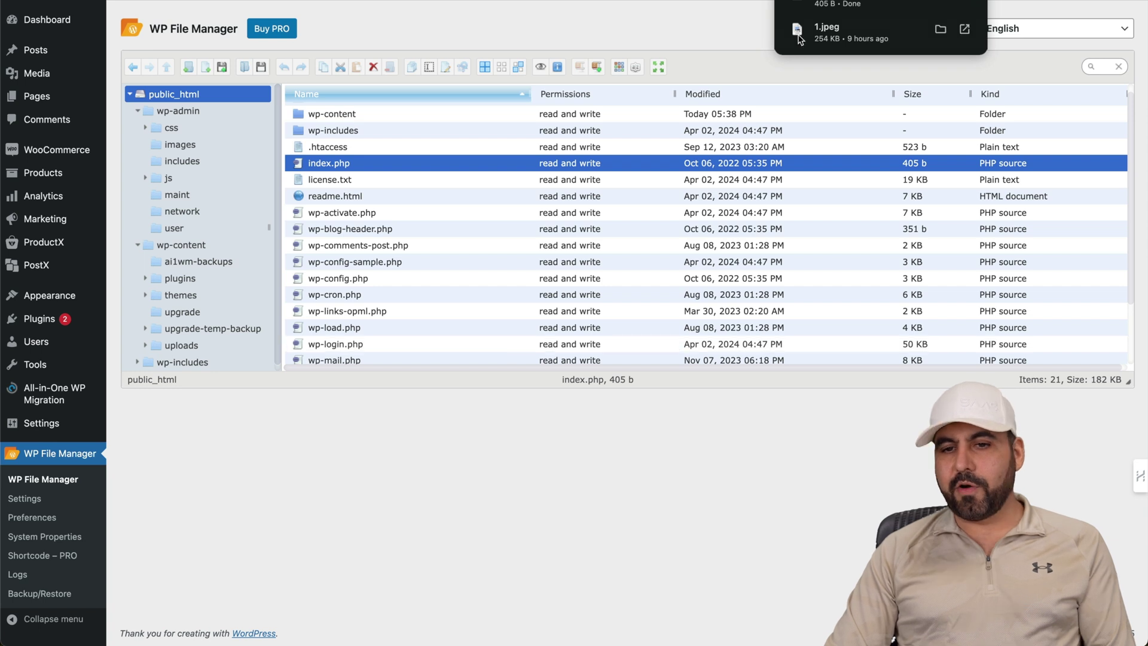
left_click(610, 36)
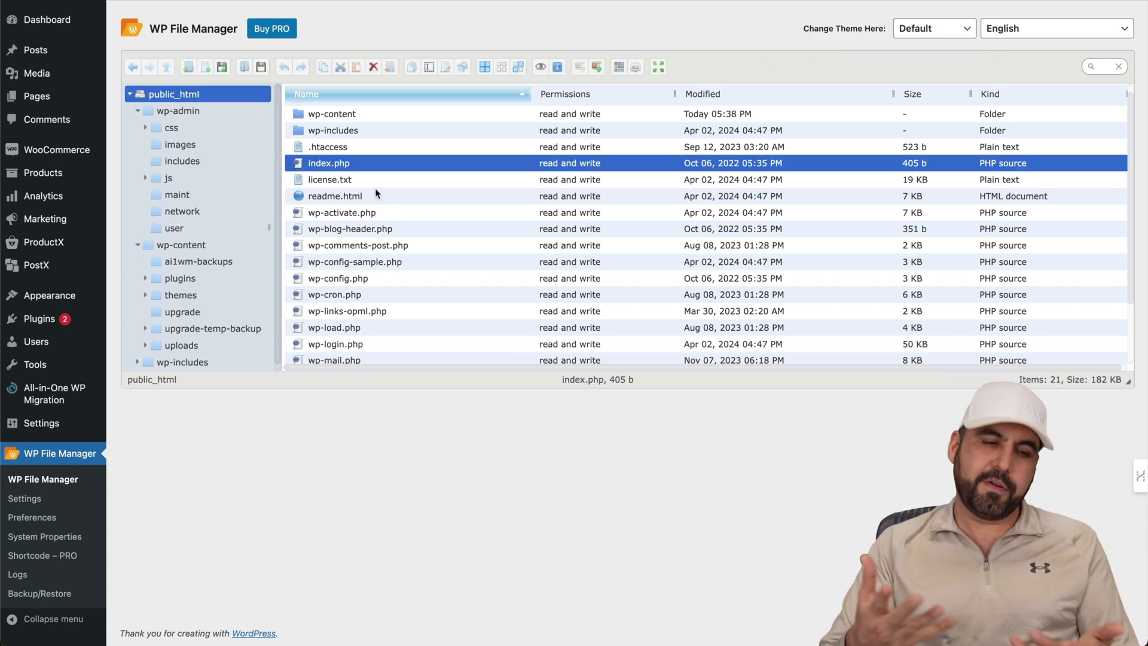
Step: Open WP File Manager Settings and review the user-role access and 200 MB upload limit options
left_click(47, 498)
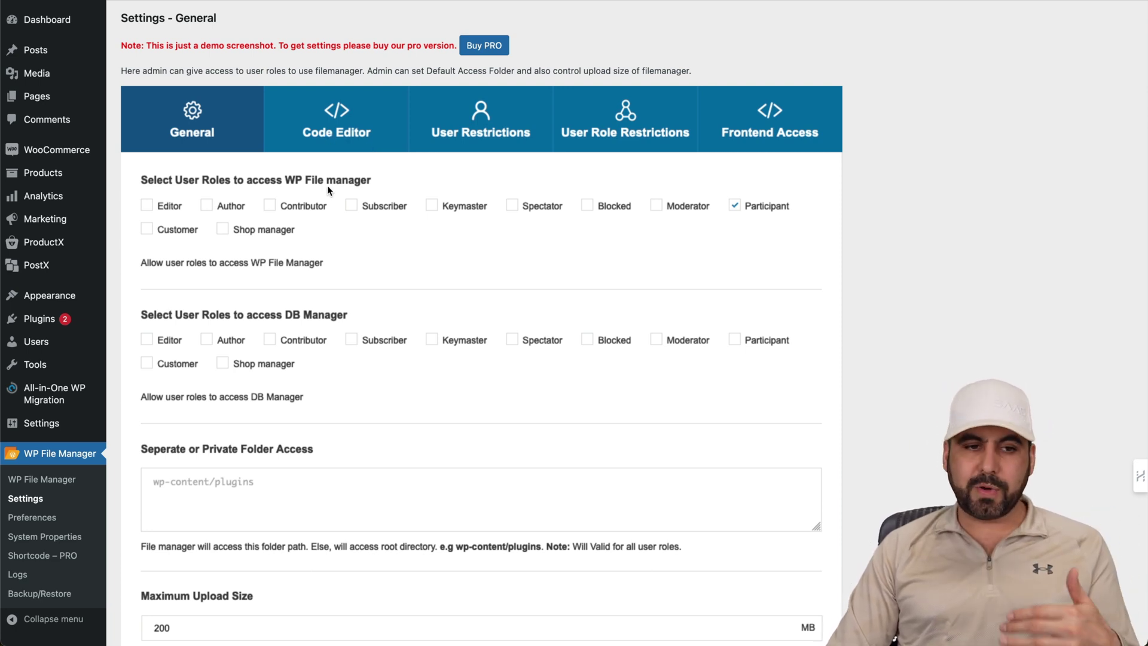
scroll(249, 309, "down", 10)
scroll(249, 311, "down", 20)
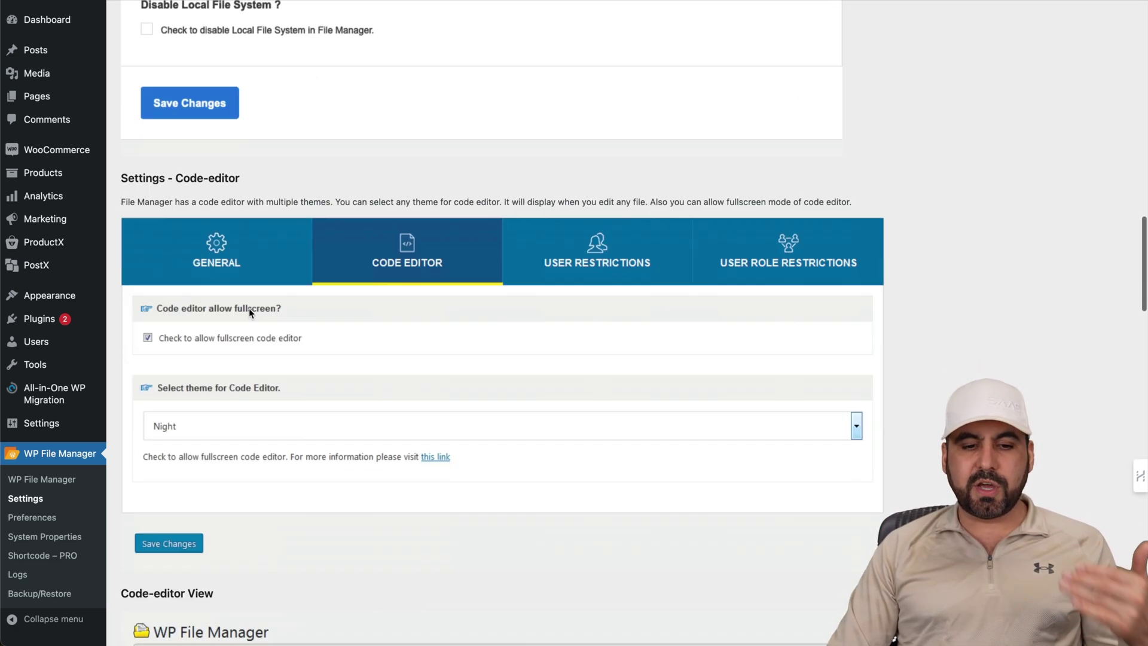
scroll(248, 307, "down", 5)
scroll(248, 307, "up", 20)
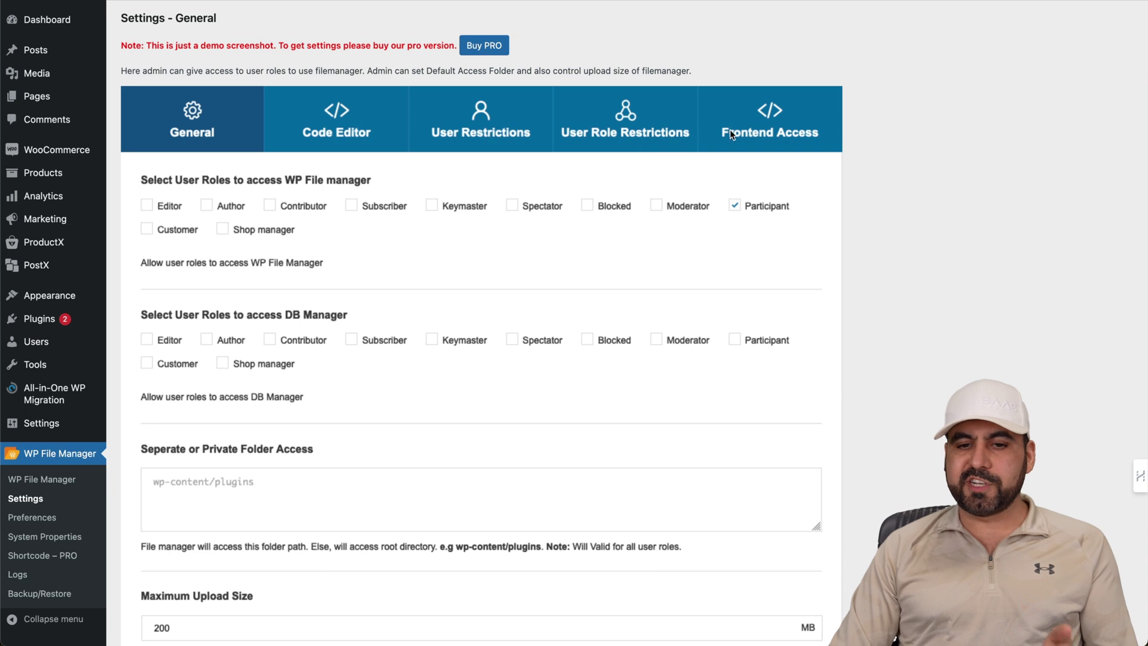
Step: Open WP File Manager's Preferences page
left_click(34, 525)
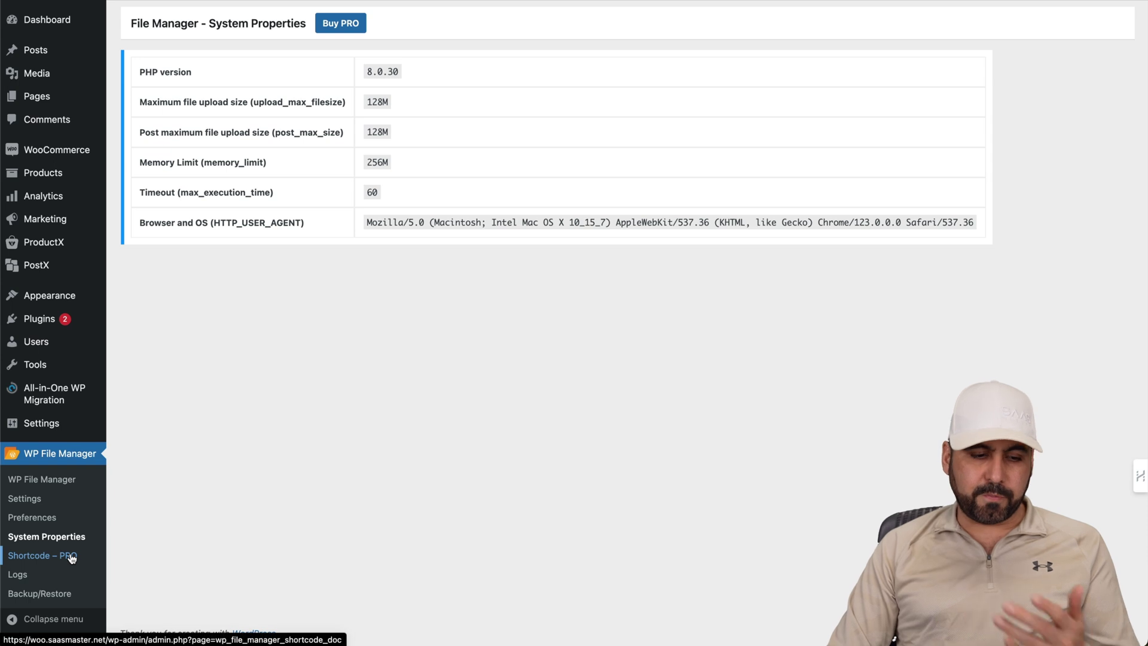
Step: Open WP File Manager's Backup/Restore page to view the database and files backup options
left_click(46, 599)
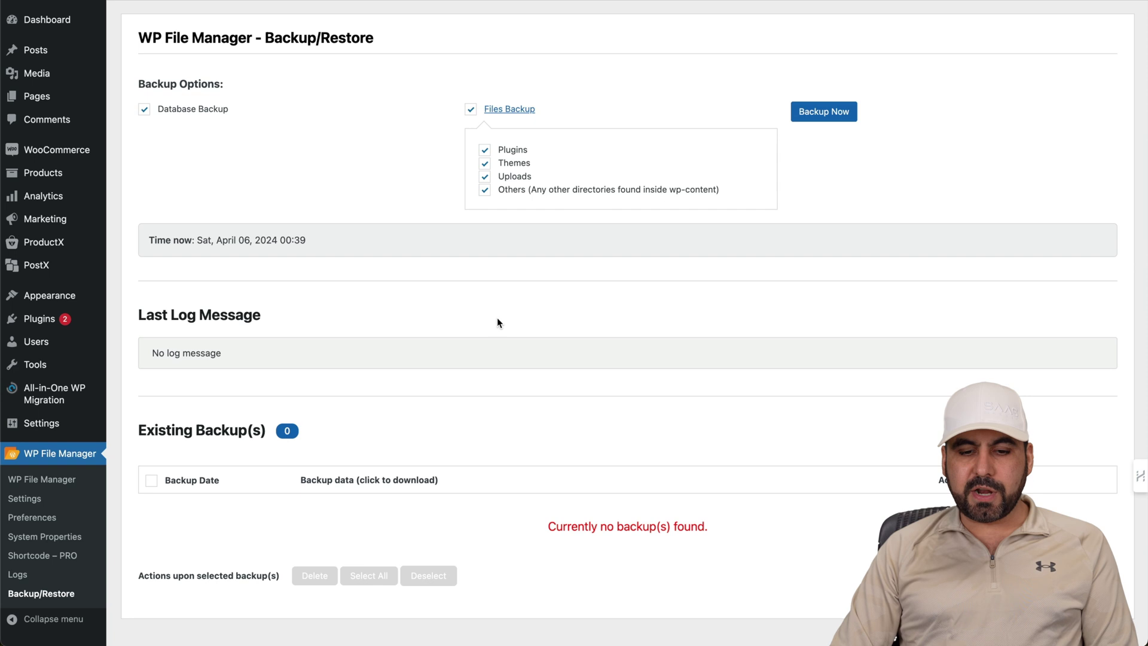